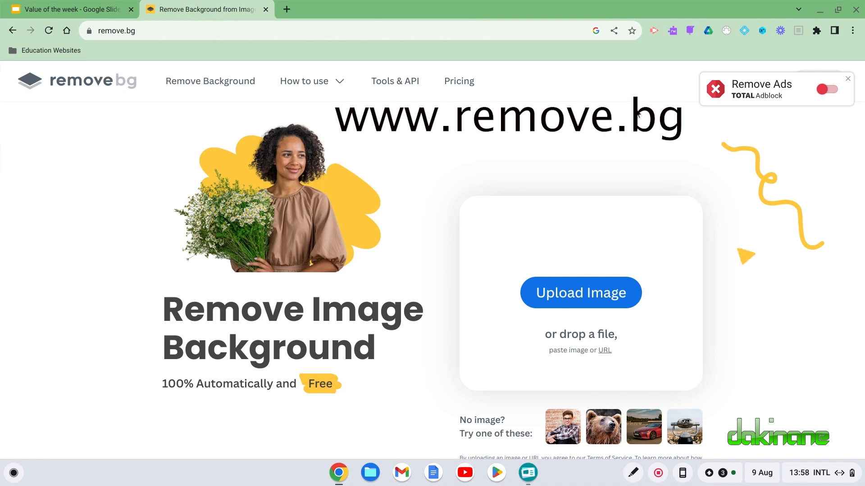
Switch to the Value of the week presentation and apply the Blank layout to the first slide
left_click(82, 10)
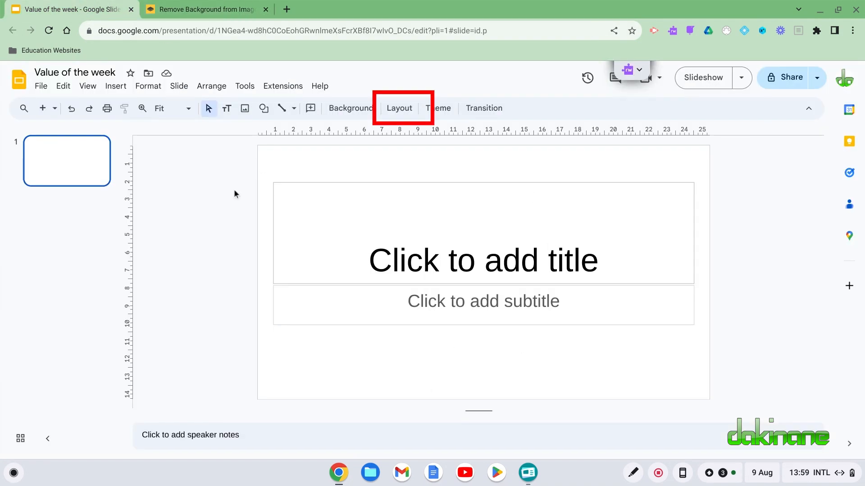
left_click(400, 108)
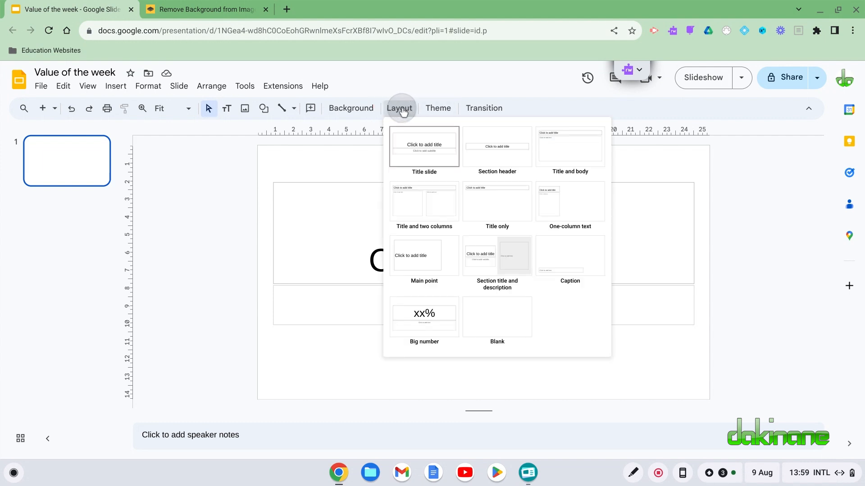
left_click(500, 325)
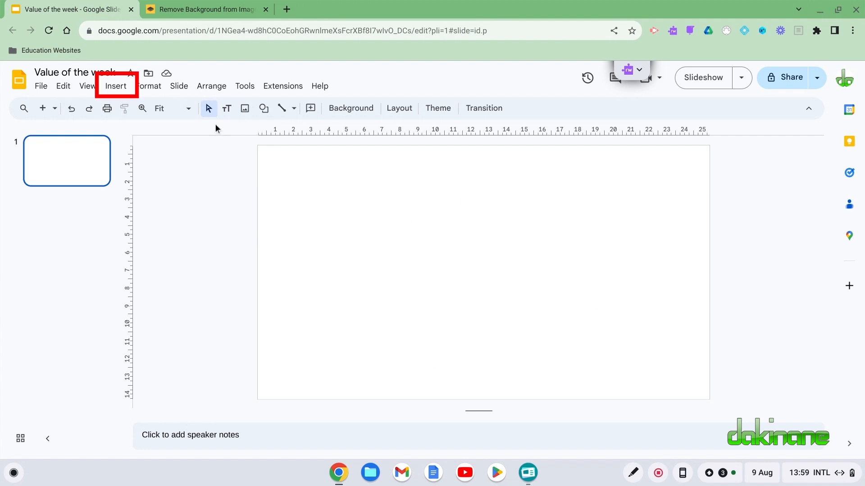
Take a photo with the camera and insert a captured portrait into the blank slide
left_click(114, 89)
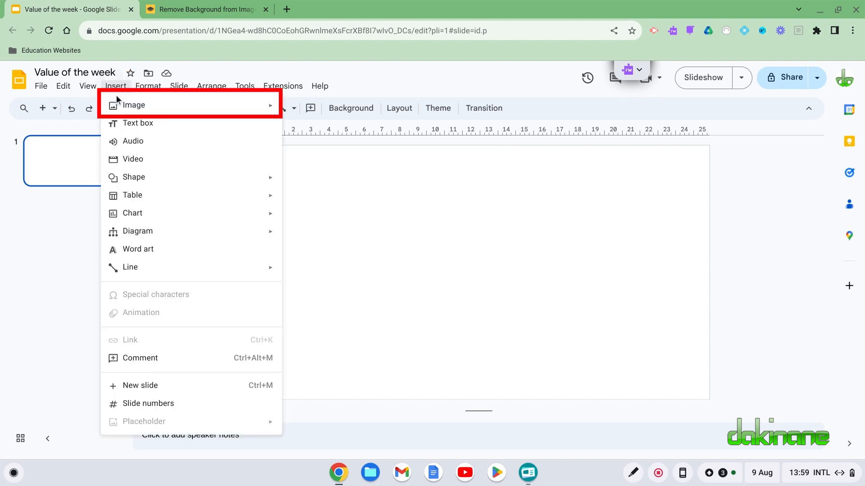
mouse_move(135, 112)
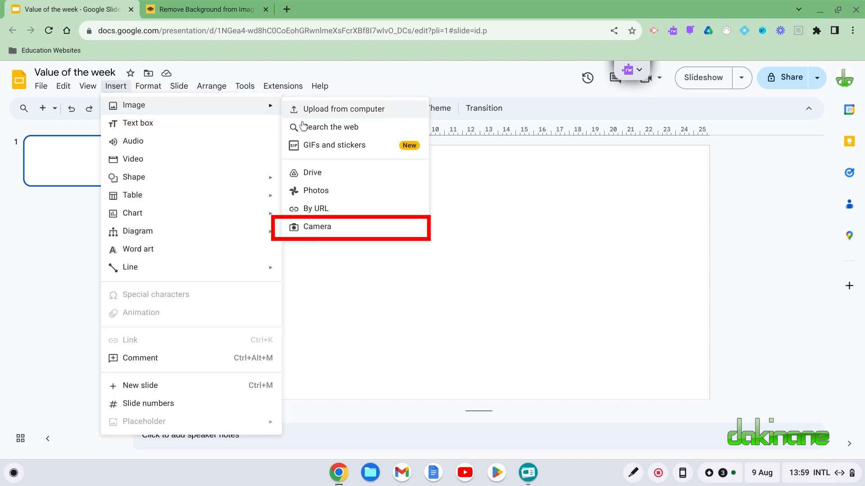
left_click(317, 227)
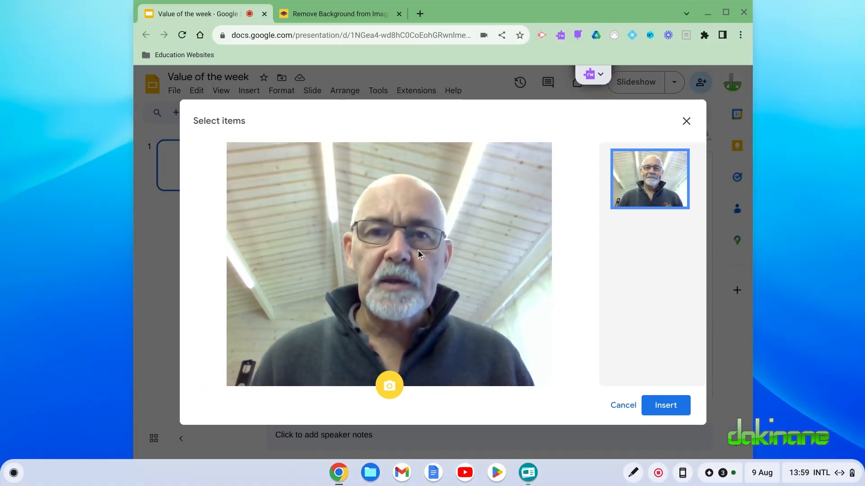
left_click(390, 389)
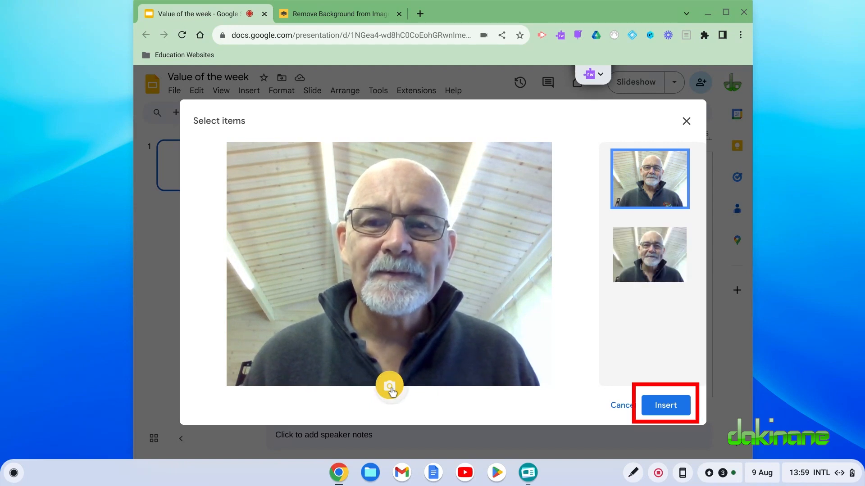
left_click(658, 407)
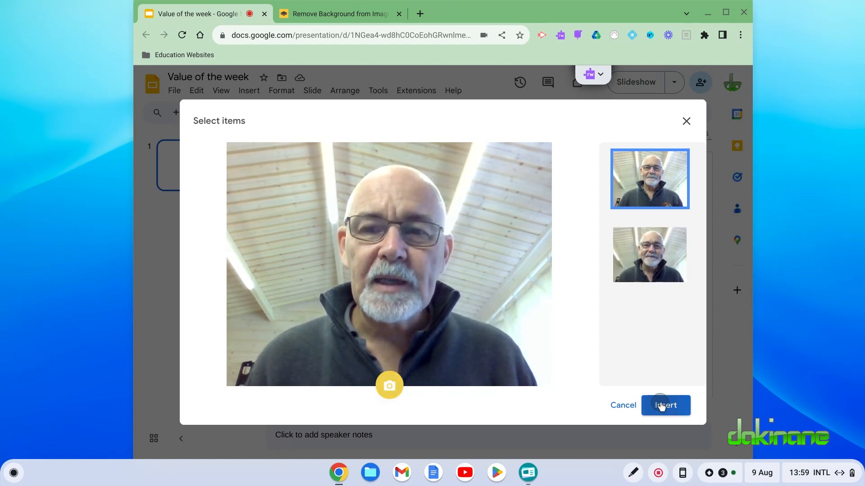
Move the portrait toward the slide's middle and enlarge it to about 16.5 cm wide, filling most of the slide height
left_click_drag(350, 230, 424, 262)
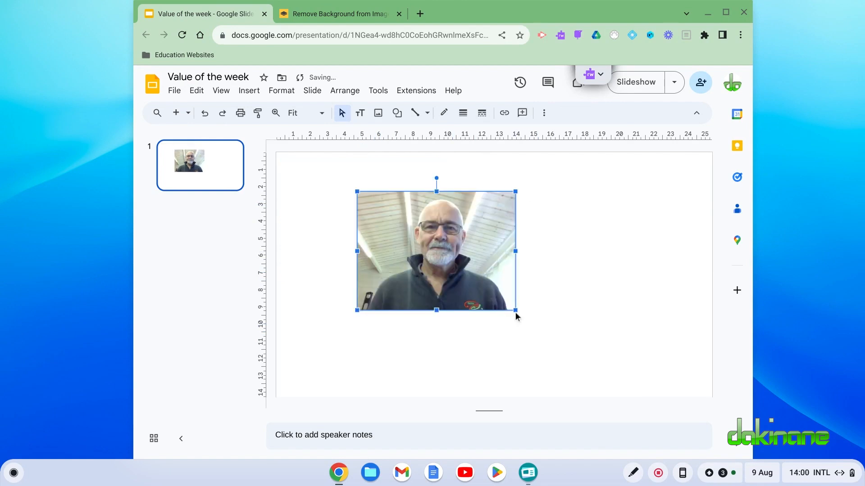
left_click_drag(515, 311, 622, 384)
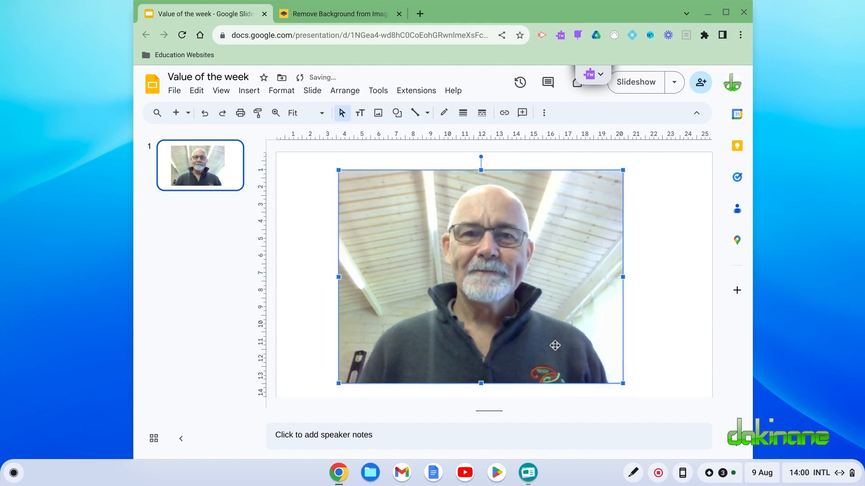
left_click(654, 289)
Take a partial screenshot of the slide, fitting the capture area just inside the edges of the portrait
key("ctrl+shift+F5")
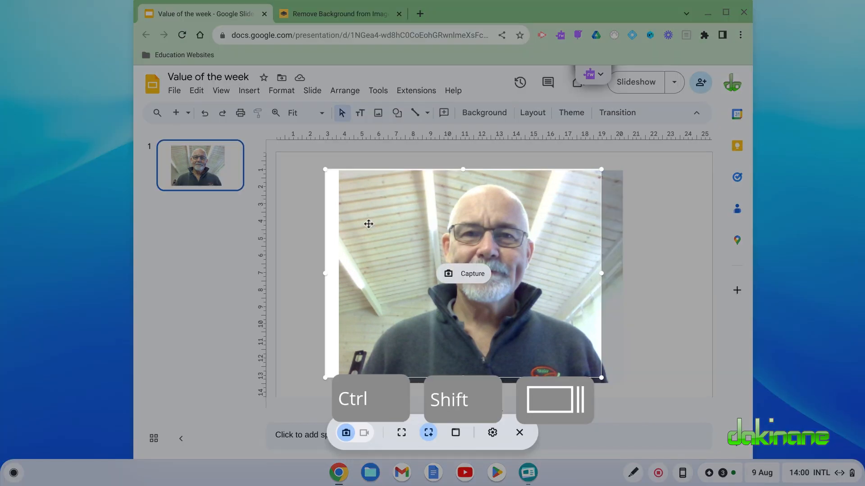
left_click_drag(387, 228, 403, 232)
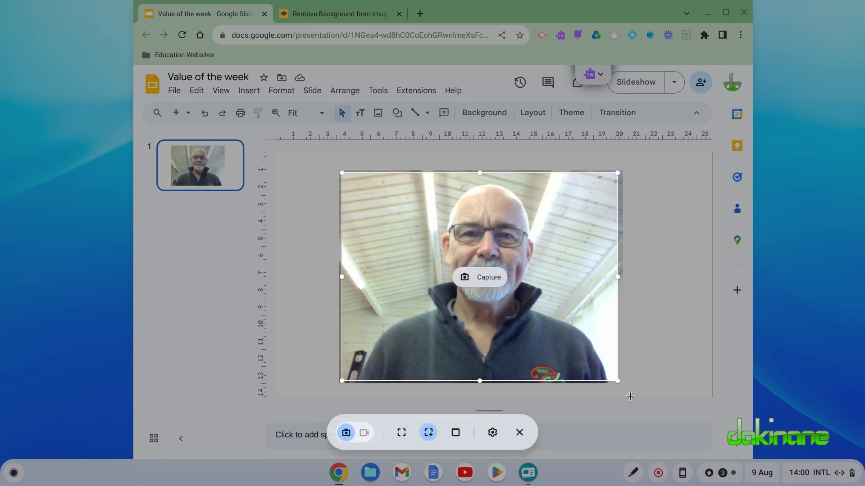
left_click_drag(615, 379, 617, 378)
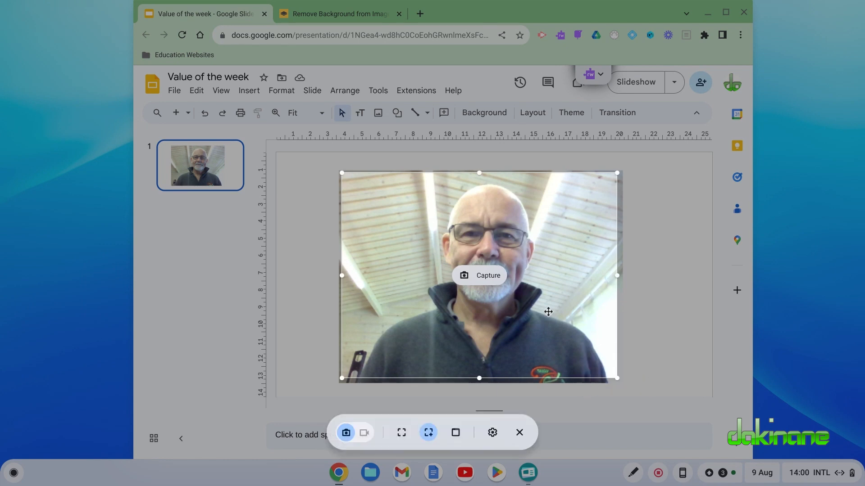
left_click(485, 281)
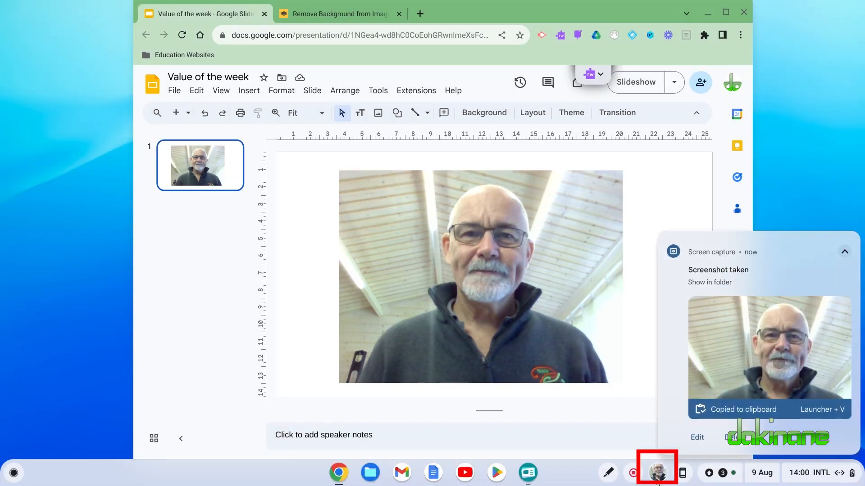
Switch to remove.bg, upload the portrait screenshot, and download the background-free version at 579 × 431 px
left_click(352, 15)
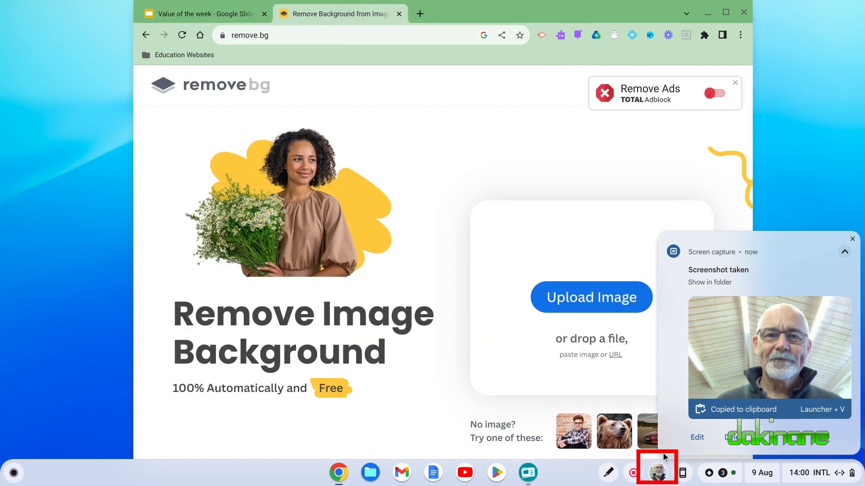
left_click(658, 473)
left_click_drag(696, 421, 432, 244)
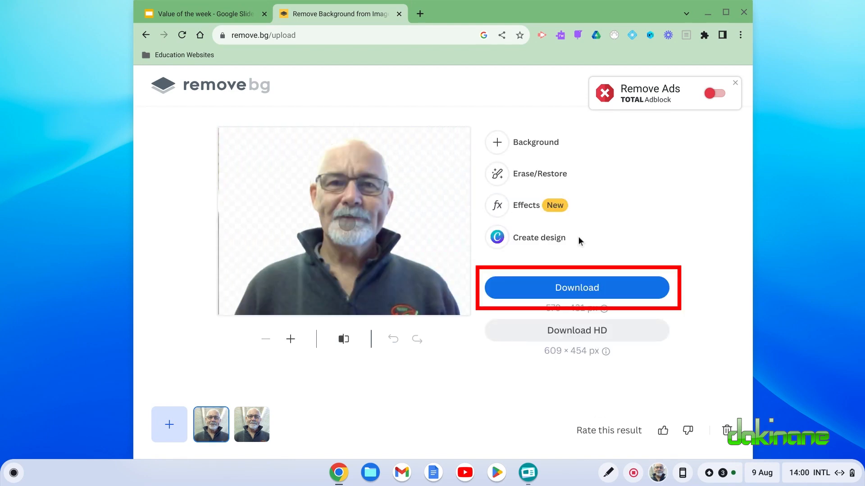
left_click(585, 293)
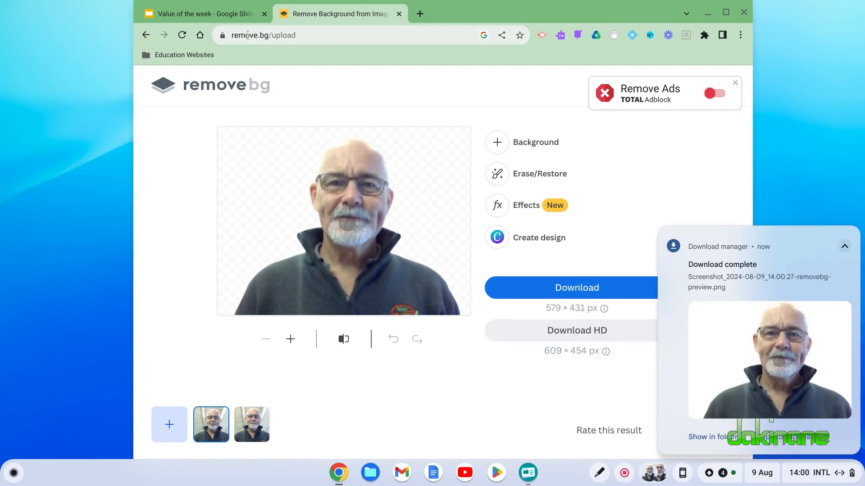
Return to the Value of the week presentation and delete the original portrait from the slide
left_click(238, 14)
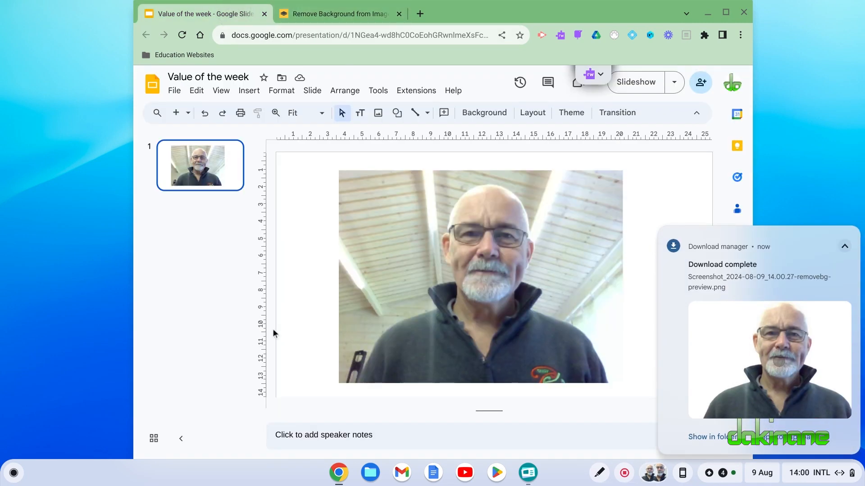
left_click(451, 307)
key("Delete")
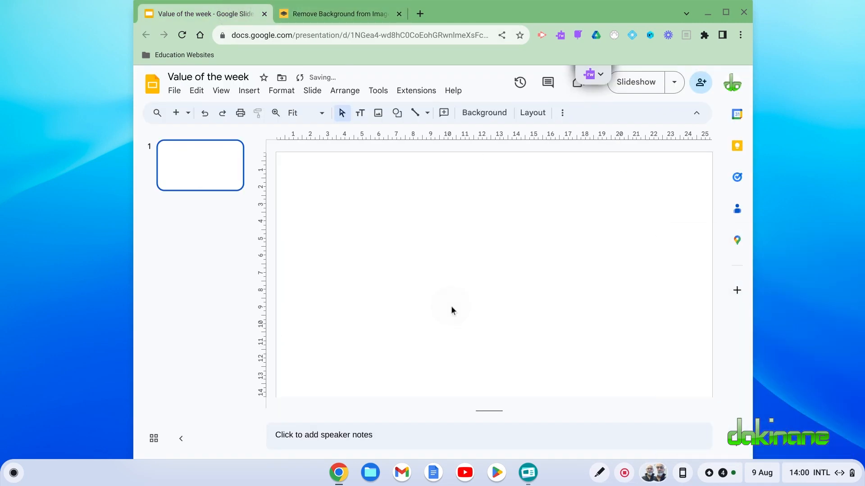
Add the downloaded background-free portrait to the slide and shift it slightly toward the slide's right side
left_click(666, 479)
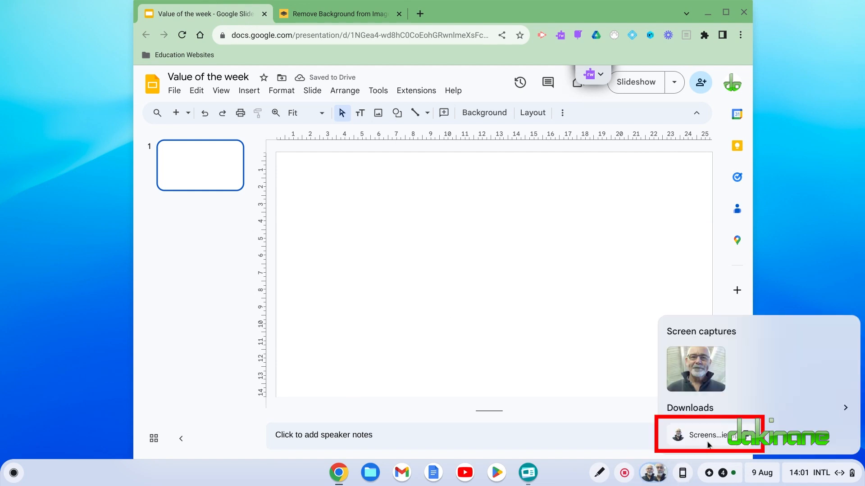
left_click_drag(704, 442, 490, 275)
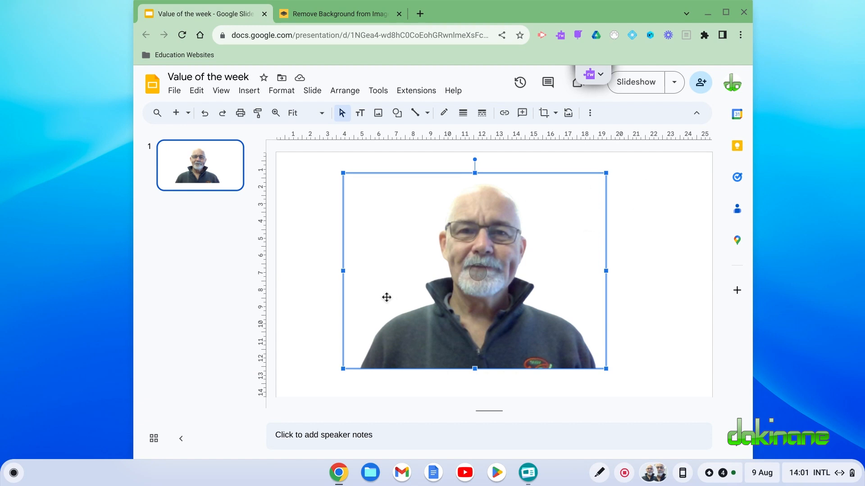
mouse_move(479, 329)
left_mouse_down()
mouse_move(489, 337)
mouse_move(492, 330)
left_mouse_up()
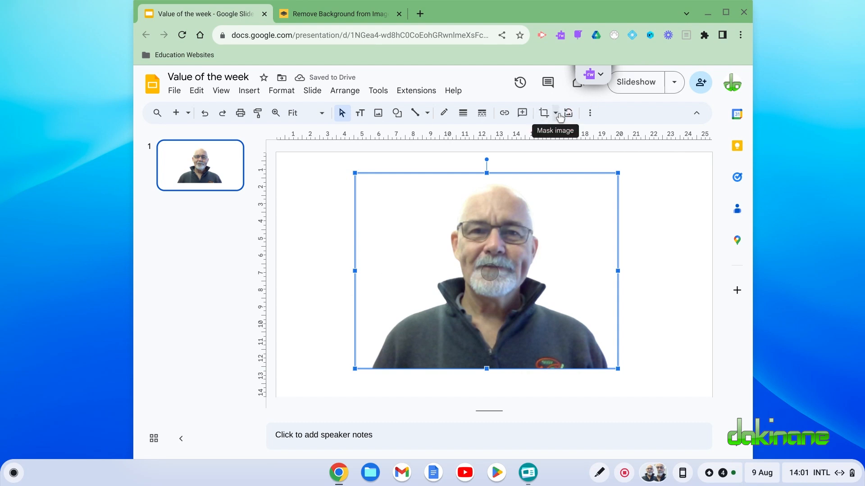
Mask the background-free portrait with the oval shape
left_click(557, 113)
mouse_move(561, 133)
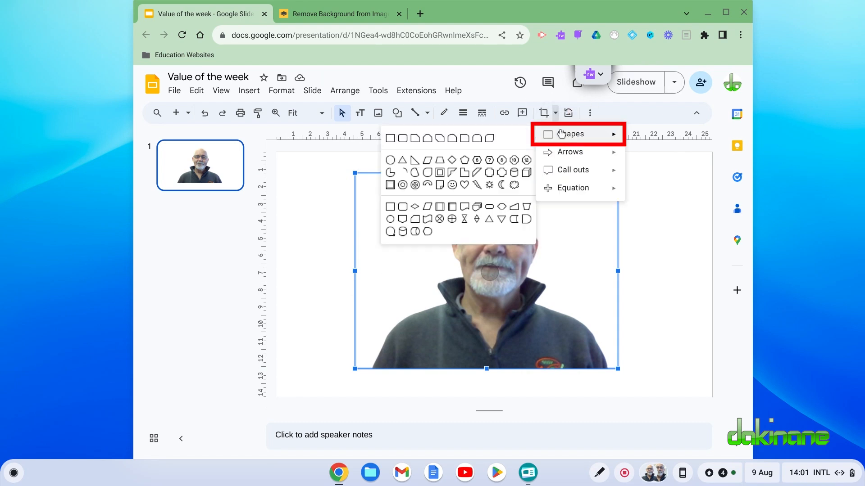
left_click(391, 160)
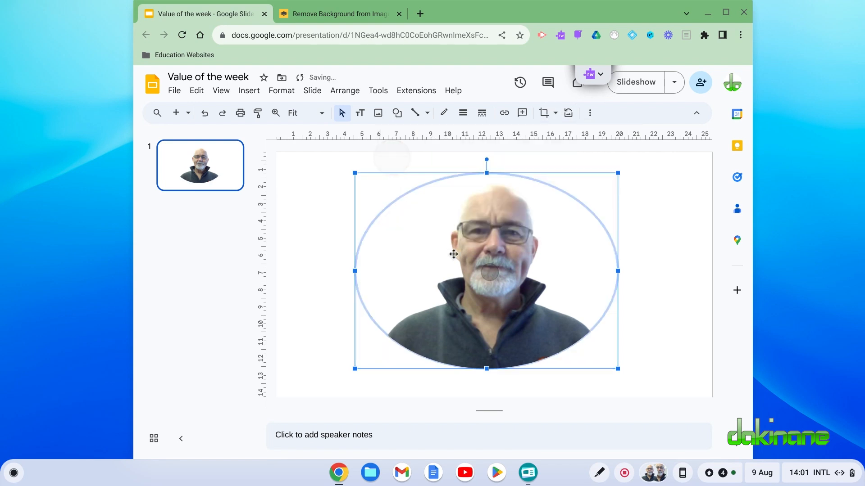
Crop both sides of the oval mask inward to about 10 cm wide so it frames the portrait almost as a circle
double_click(420, 305)
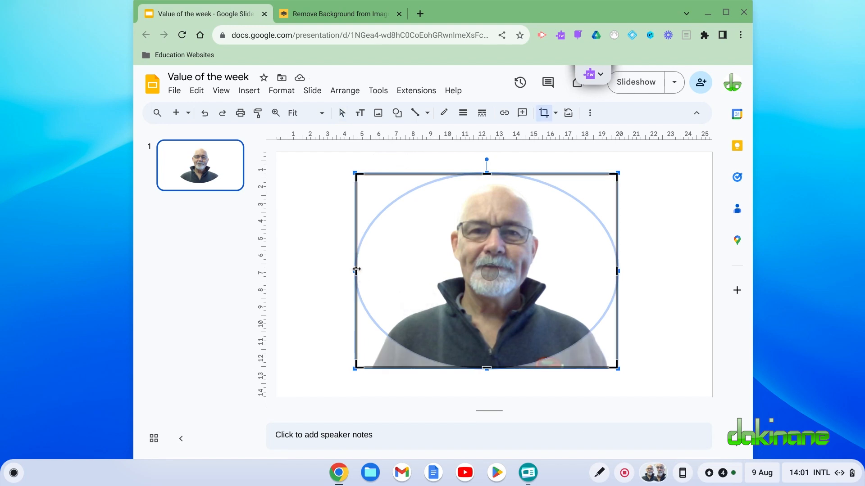
left_click_drag(357, 270, 401, 267)
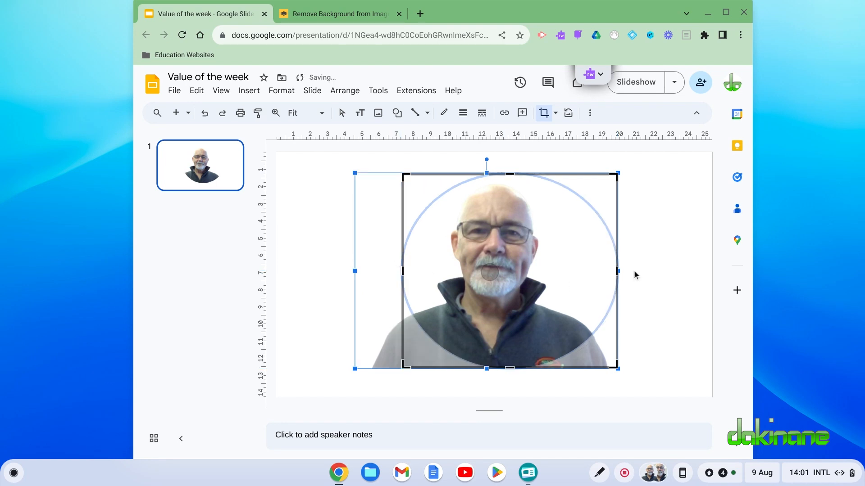
left_click_drag(617, 271, 575, 264)
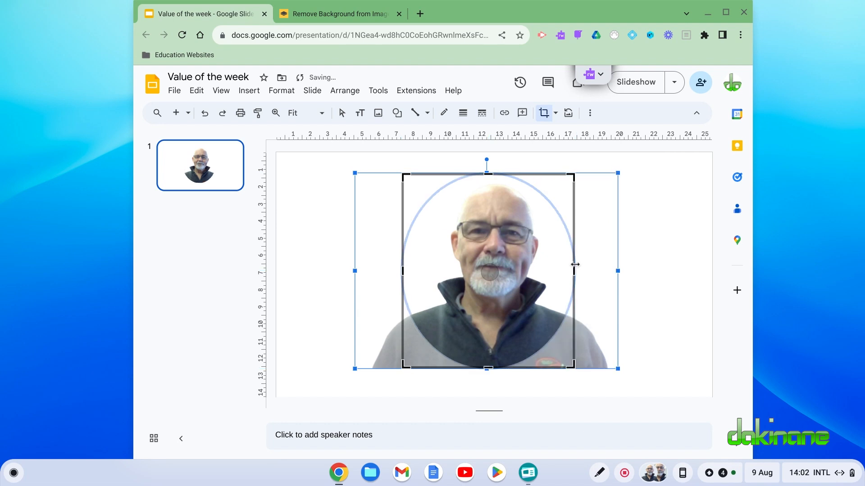
key("Return")
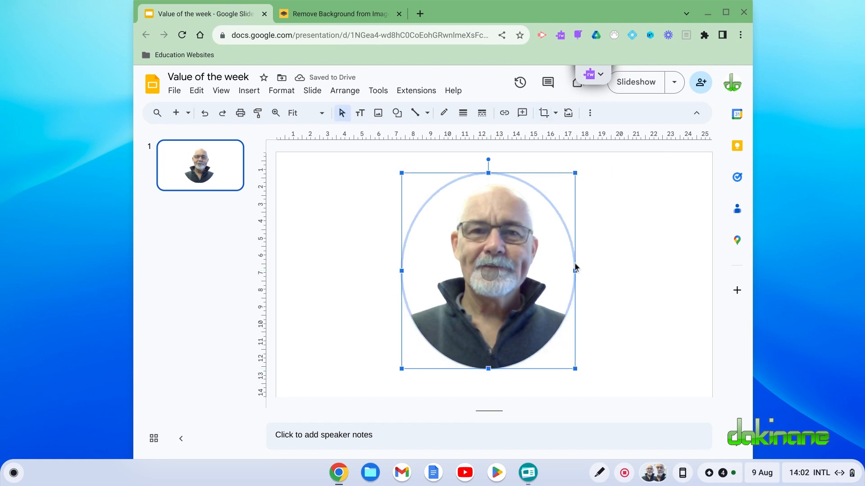
left_click(631, 324)
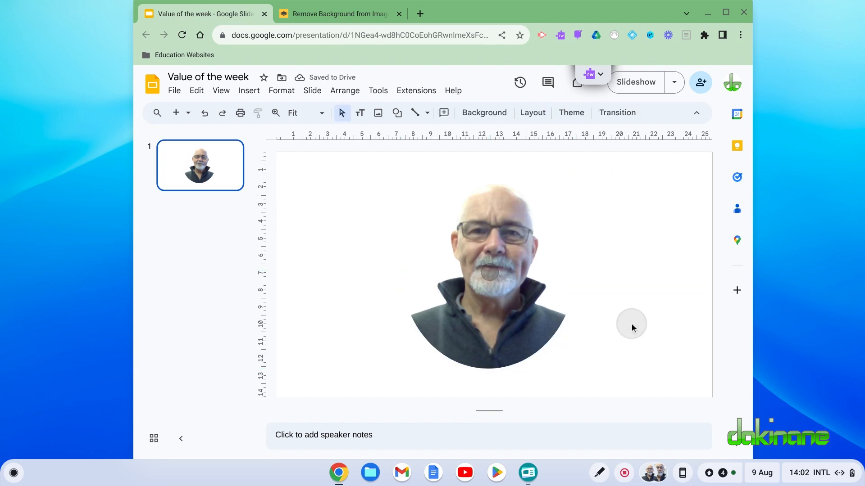
Move the masked portrait slightly down and to the left on the slide
left_click(496, 333)
left_click_drag(496, 340, 491, 349)
left_click(659, 258)
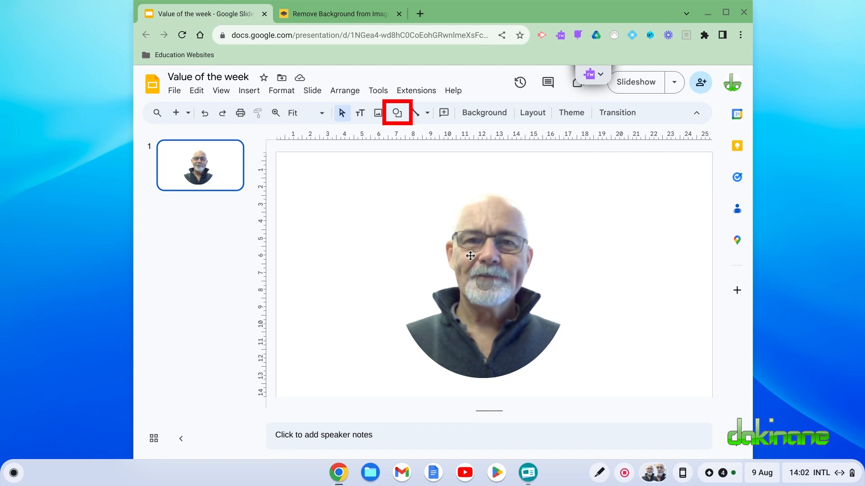
Draw a cloud callout about 6.3 cm wide and 5.4 cm high to the right of the portrait, with its bubble tail leading to the head
left_click(397, 113)
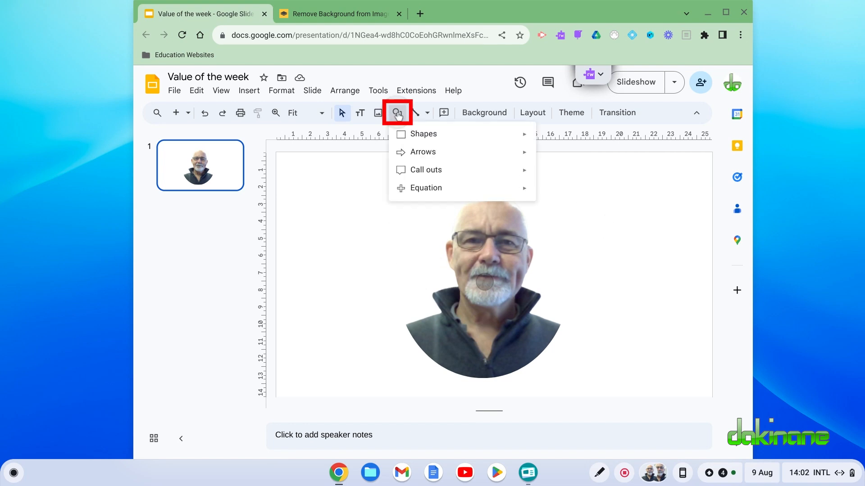
mouse_move(410, 168)
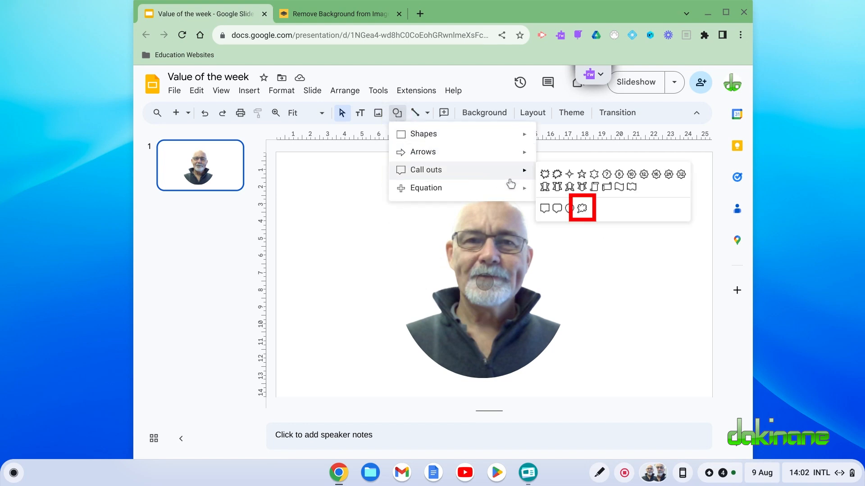
left_click(582, 208)
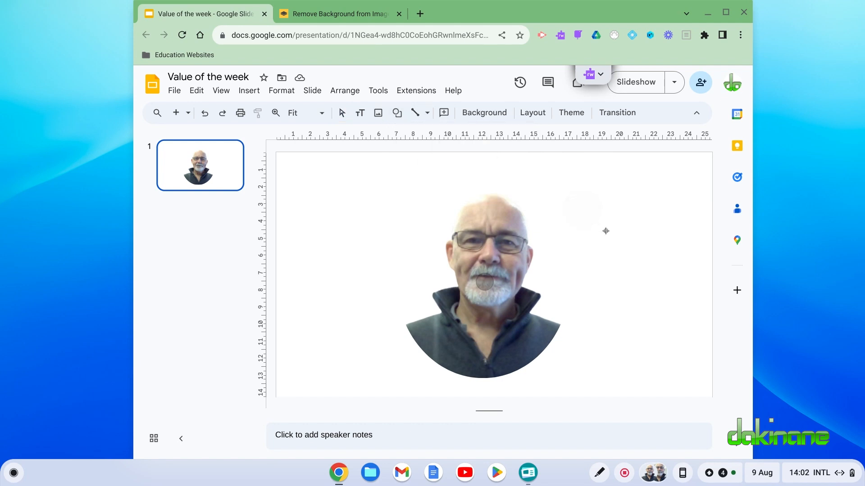
left_click_drag(564, 199, 672, 291)
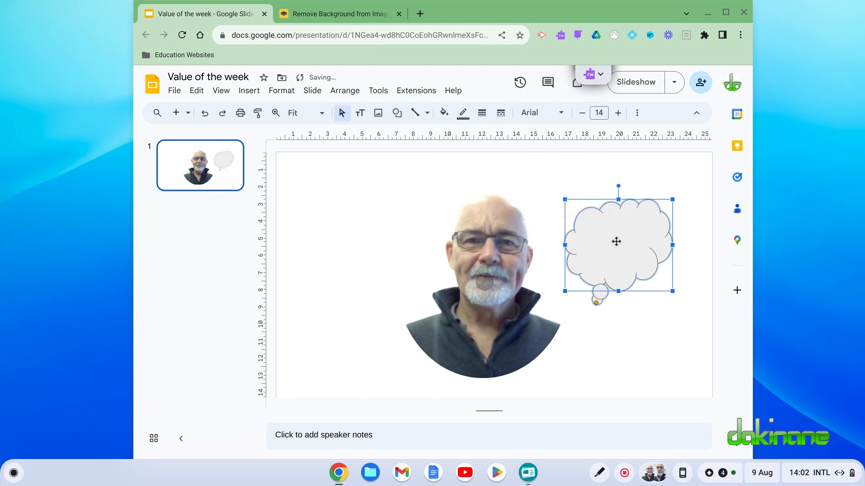
left_click_drag(597, 307, 530, 217)
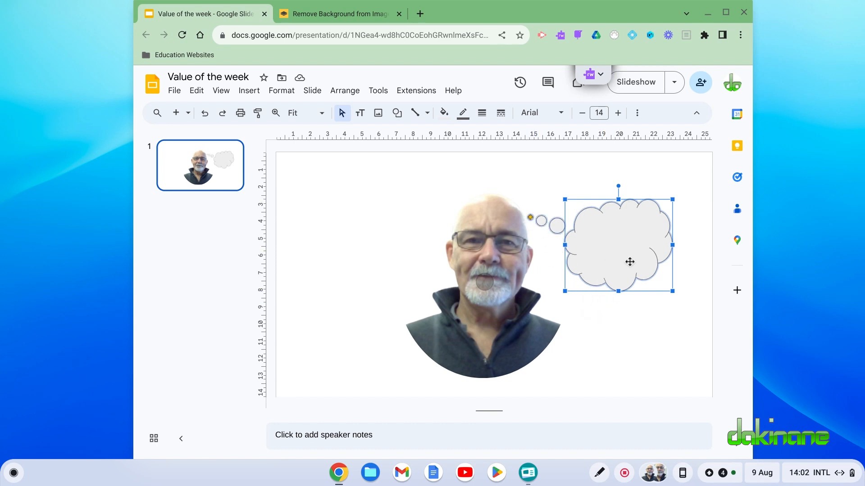
Duplicate the cloud callout, place the copy to the left of the portrait, and lead its bubble tail to the head
key("ctrl+d")
left_click_drag(623, 261, 590, 302)
right_click(587, 323)
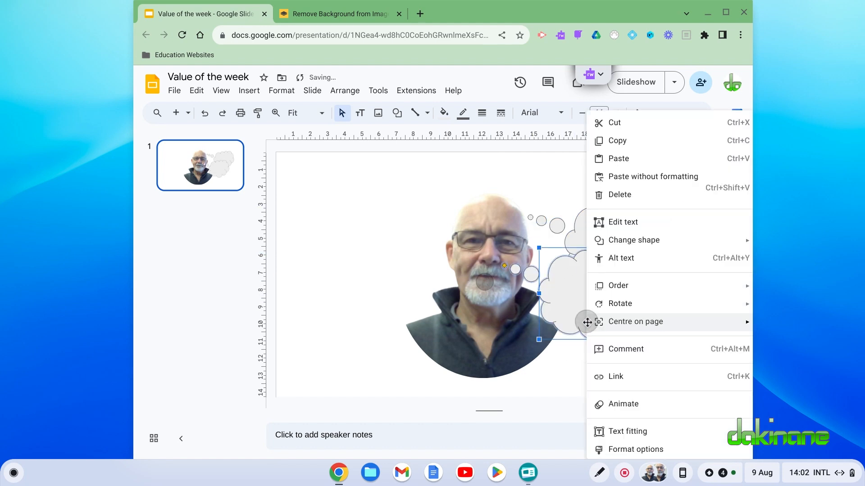
mouse_move(587, 323)
left_click_drag(557, 296, 337, 236)
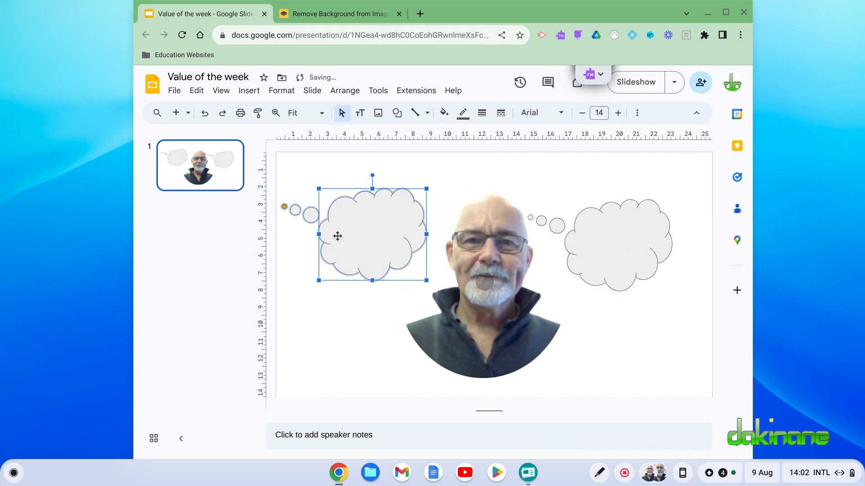
left_click_drag(283, 206, 454, 212)
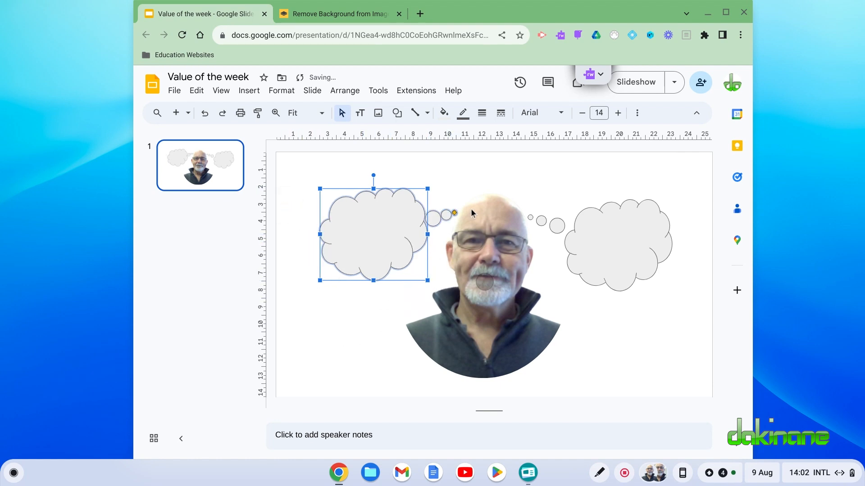
Fill the cloud callout right of the portrait with light yellow and the one left of it with light orange
left_click(609, 221)
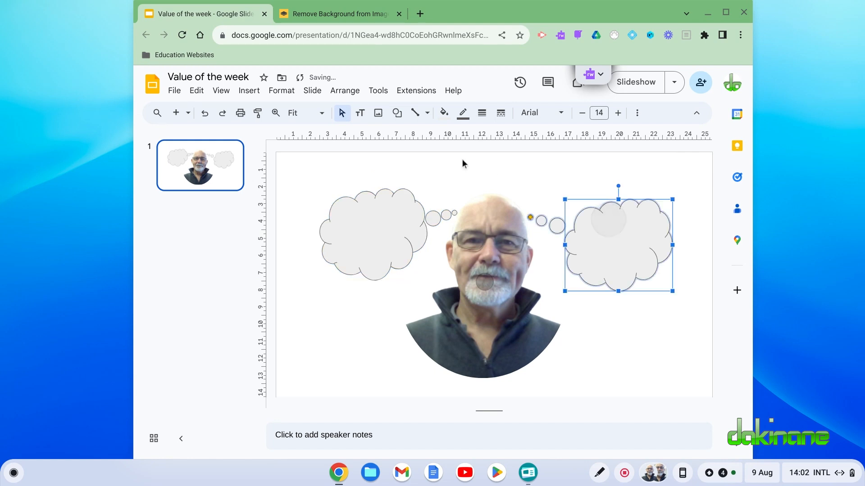
left_click(444, 113)
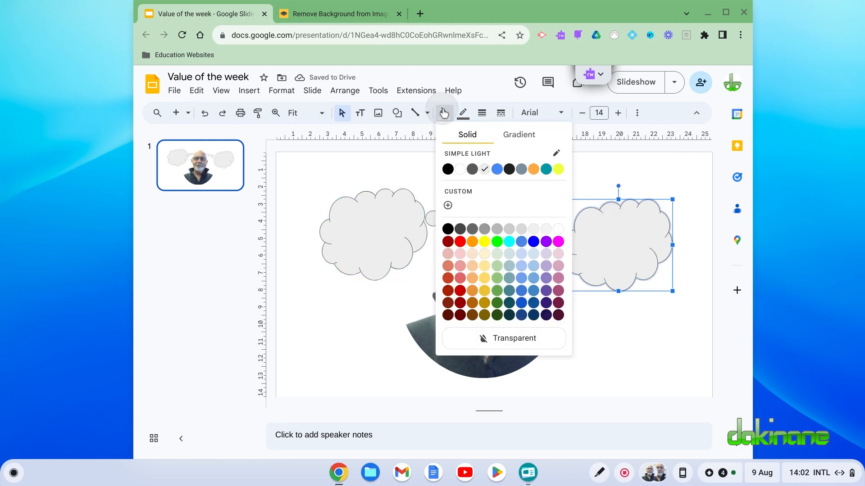
left_click(485, 257)
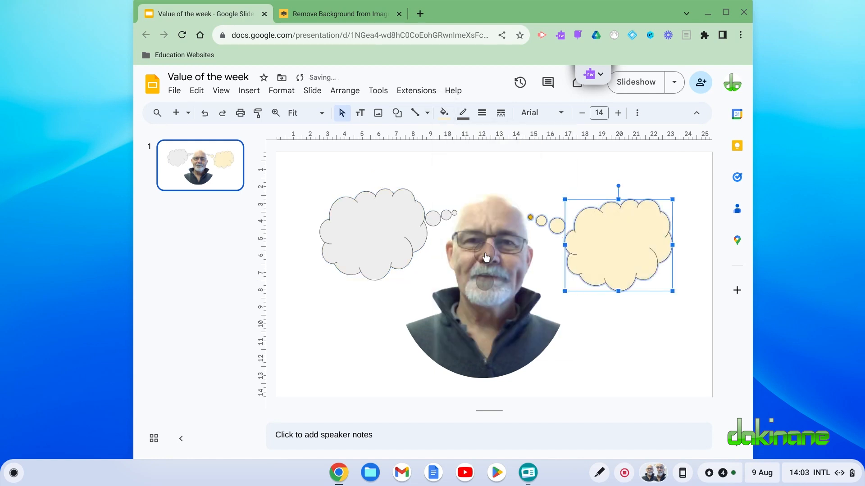
left_click(345, 228)
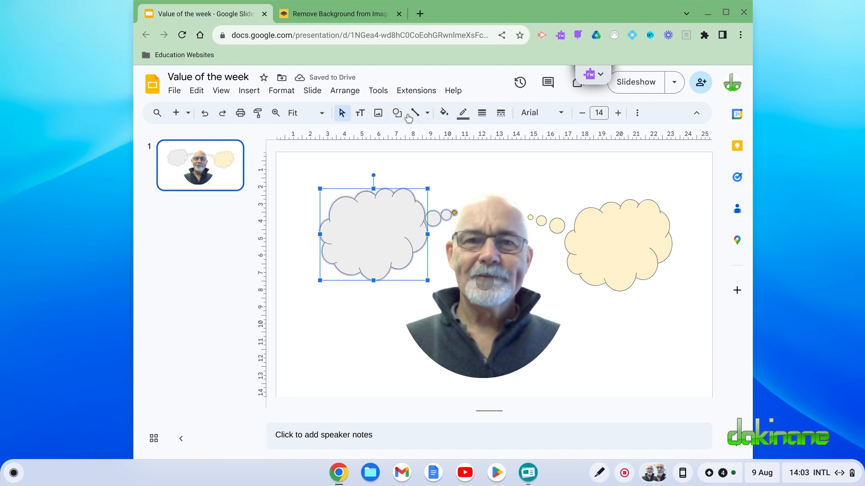
left_click(444, 113)
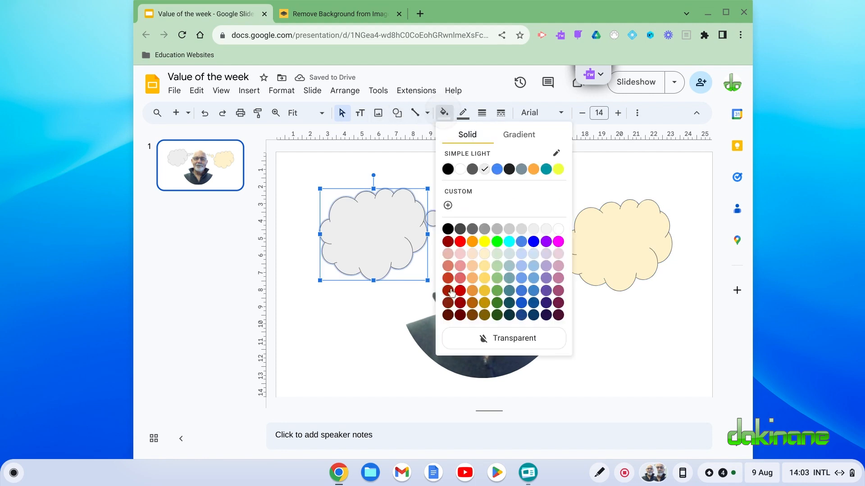
left_click(471, 269)
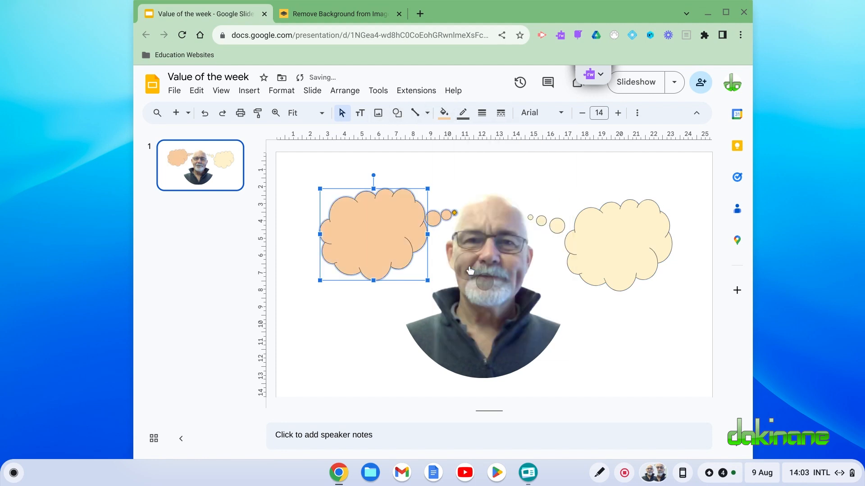
Give the orange cloud callout a thicker black outline
left_click(463, 113)
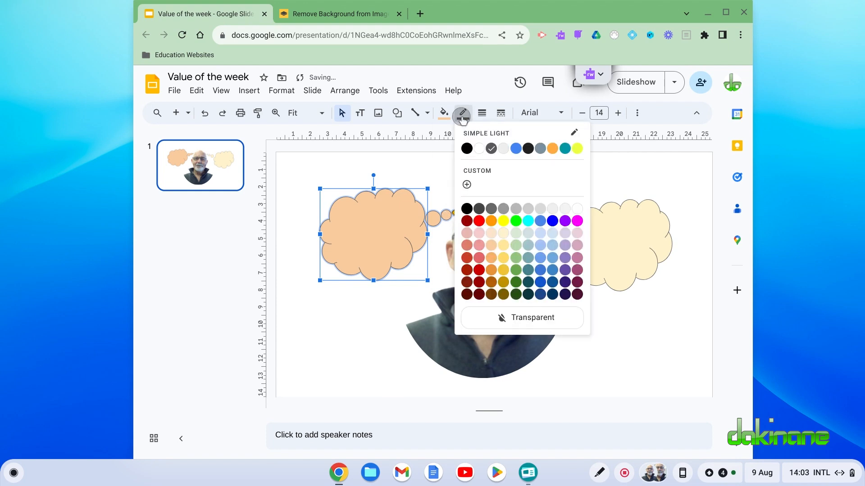
left_click(466, 147)
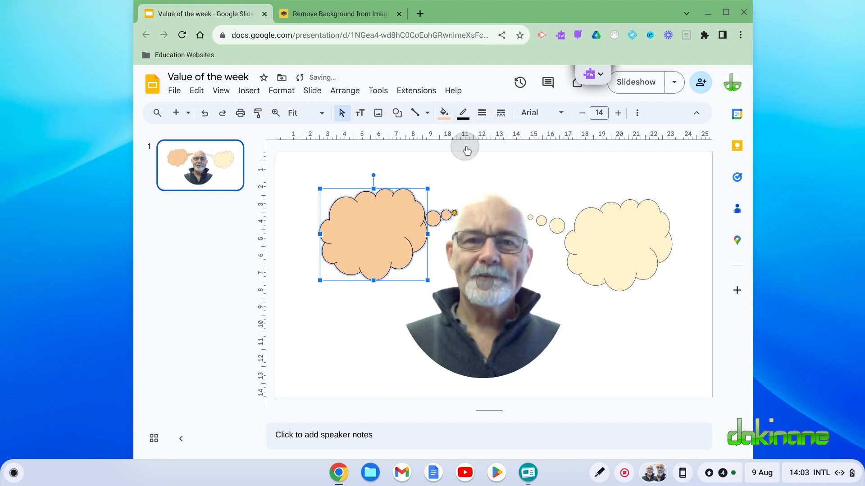
left_click(482, 113)
left_click(487, 167)
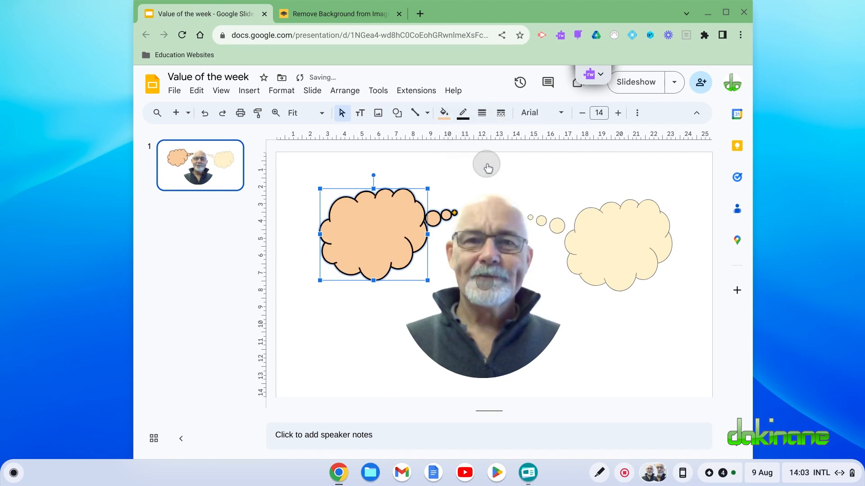
left_click(460, 194)
left_click(669, 347)
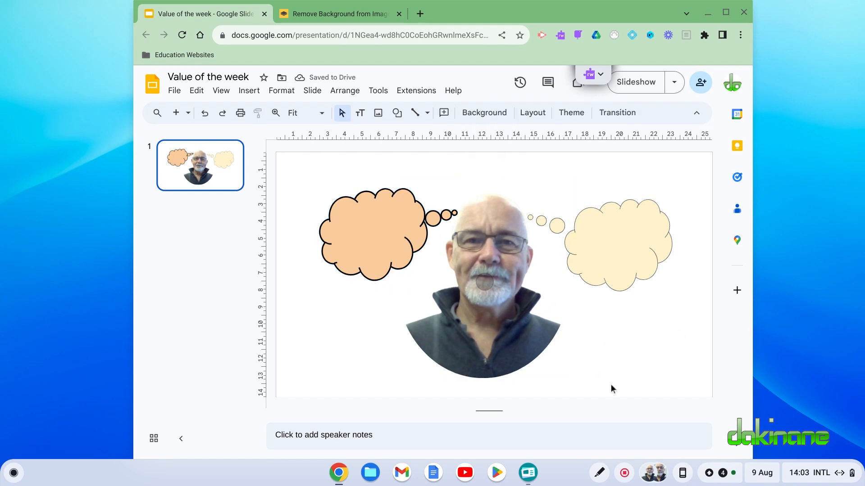
Enter the text "This is some text for the thought bubble" in the orange cloud callout
left_click(357, 233)
left_click(357, 233)
type("This is some text for the thought bubble")
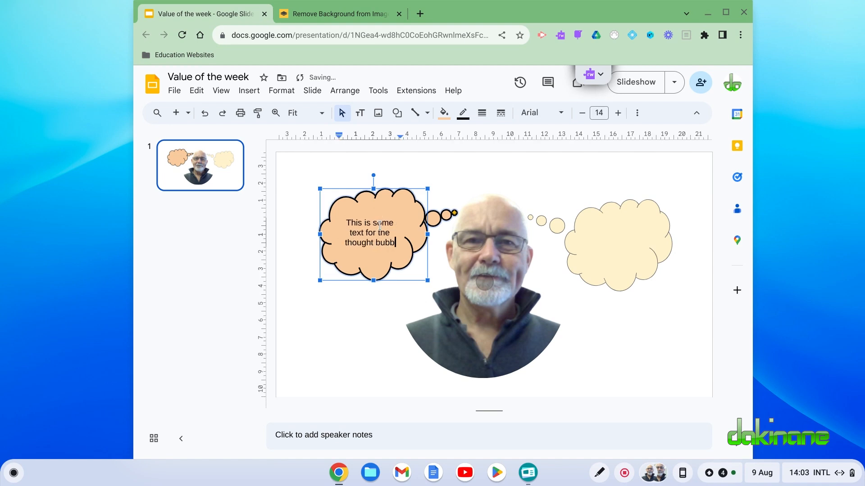
Set the font of all the text in the orange cloud callout to Carter One
left_click_drag(398, 244, 345, 224)
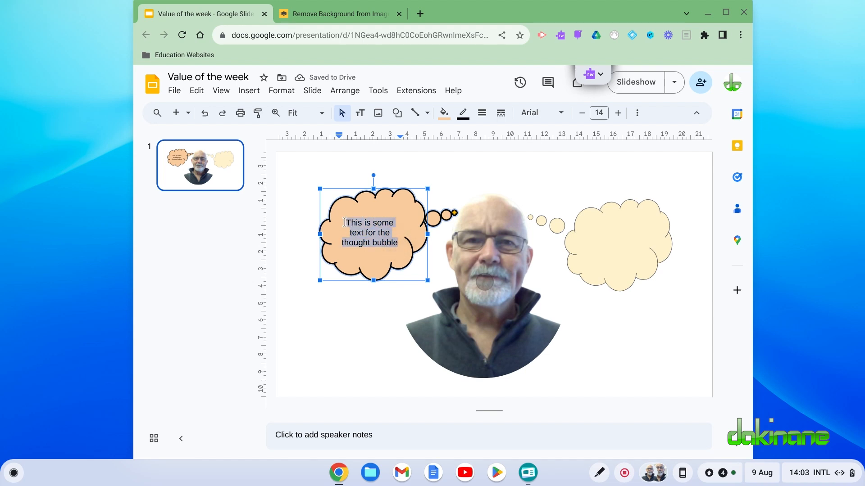
left_click(563, 116)
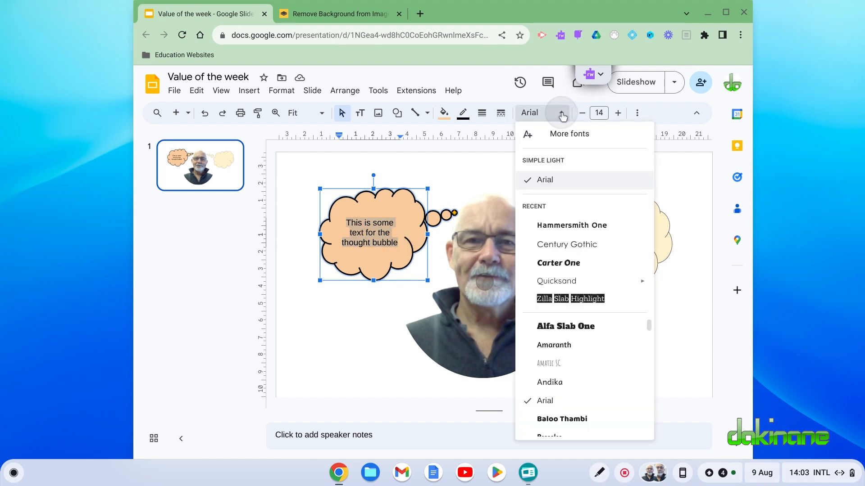
left_click(554, 264)
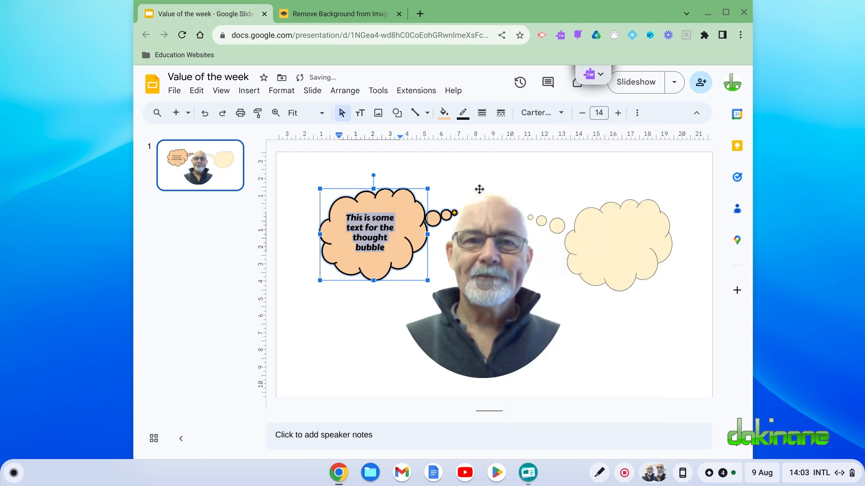
left_click(490, 176)
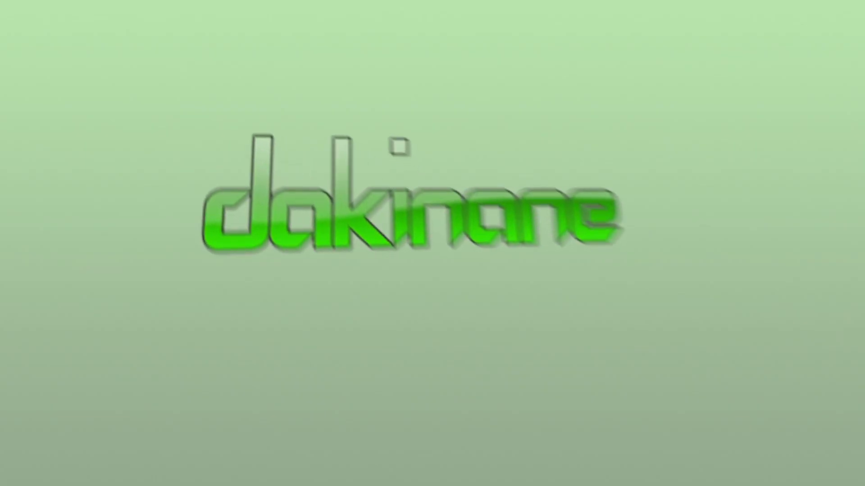